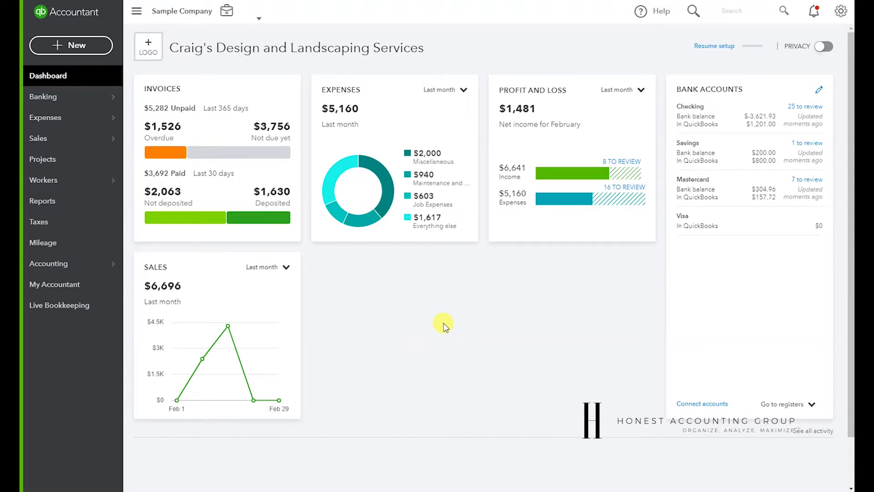
- Find the Sales Tax Liability Report by searching 'Sales' and run it for All Dates
{"action": "left_click", "coordinate": [99, 204]}
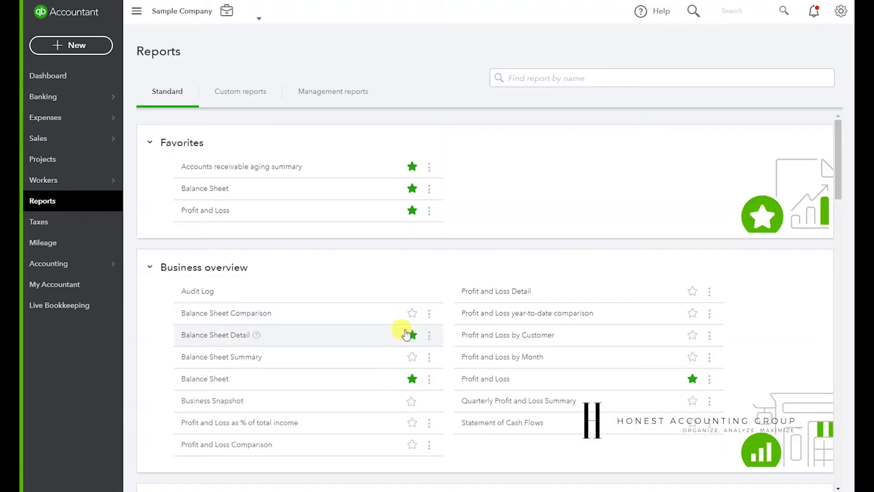
{"action": "left_click", "coordinate": [564, 78]}
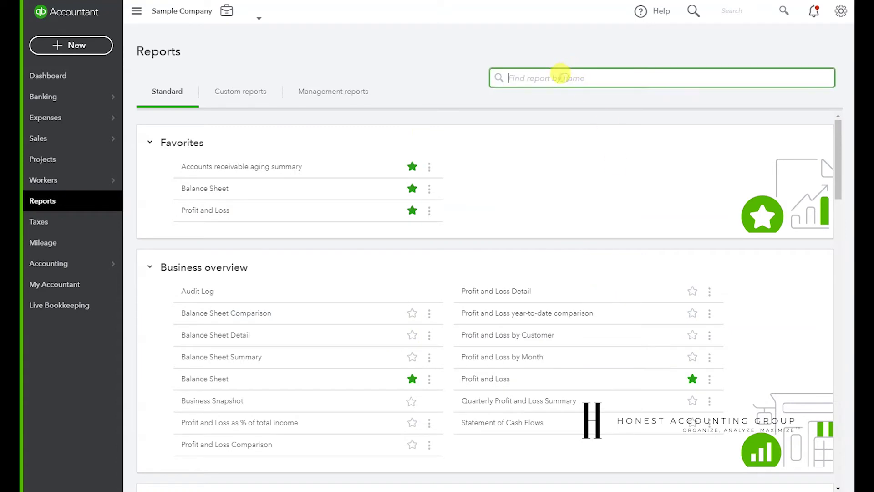
{"action": "type", "text": "Sales"}
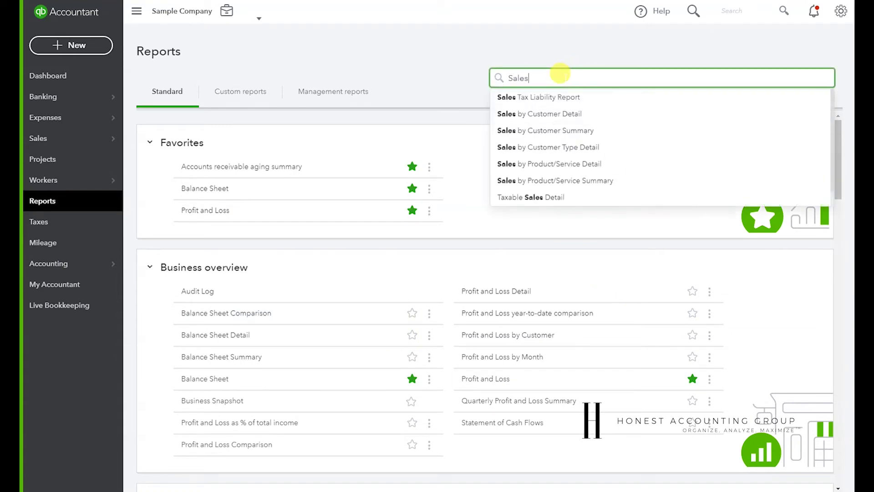
{"action": "left_click", "coordinate": [541, 97]}
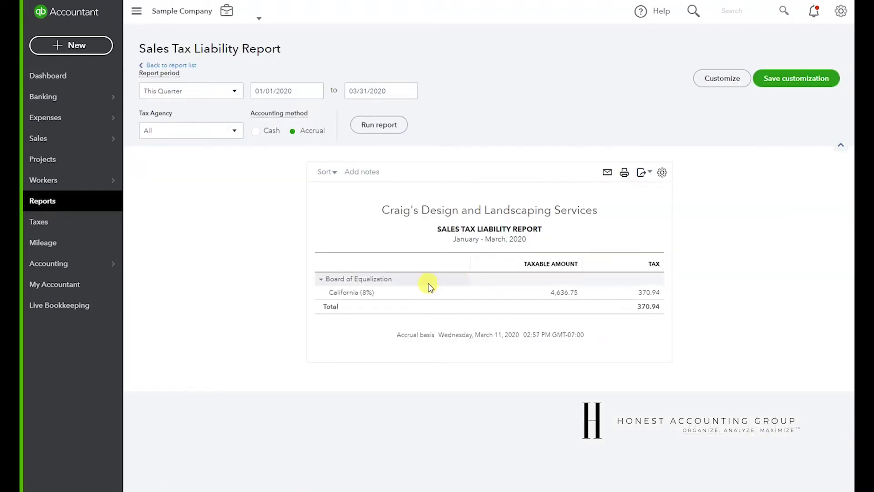
{"action": "left_click", "coordinate": [204, 93]}
{"action": "left_click", "coordinate": [193, 111]}
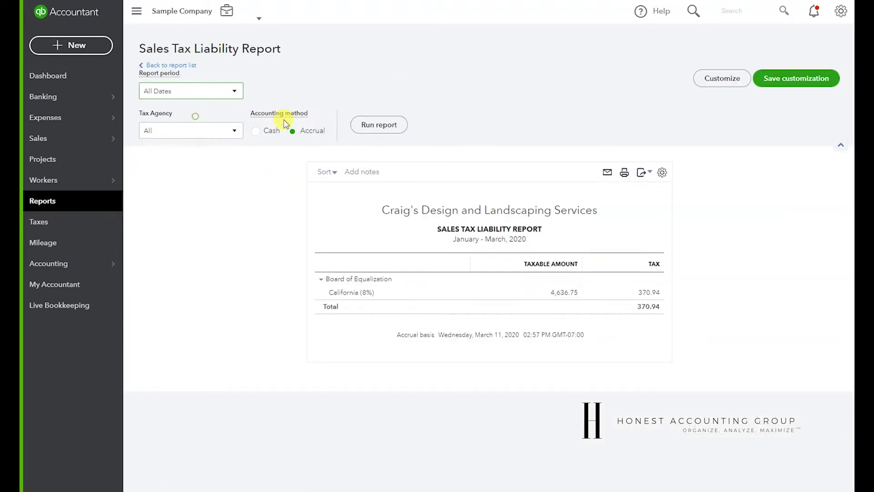
{"action": "left_click", "coordinate": [371, 127]}
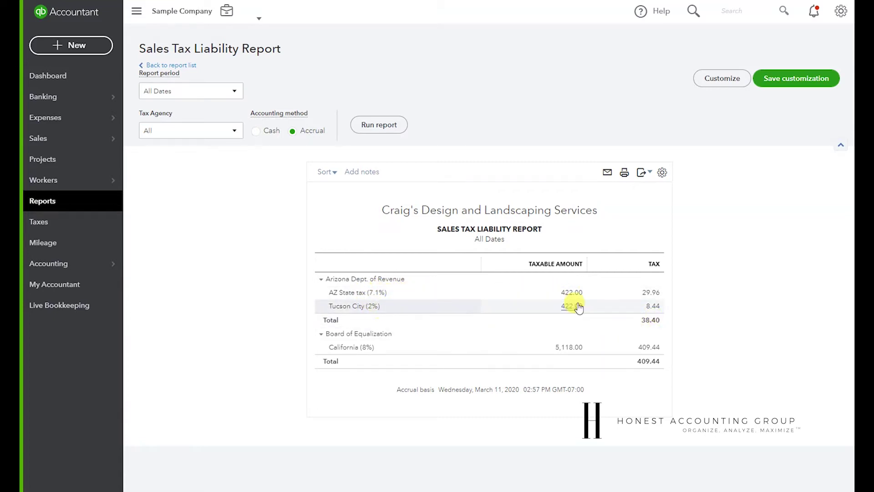
{"action": "left_click", "coordinate": [569, 293]}
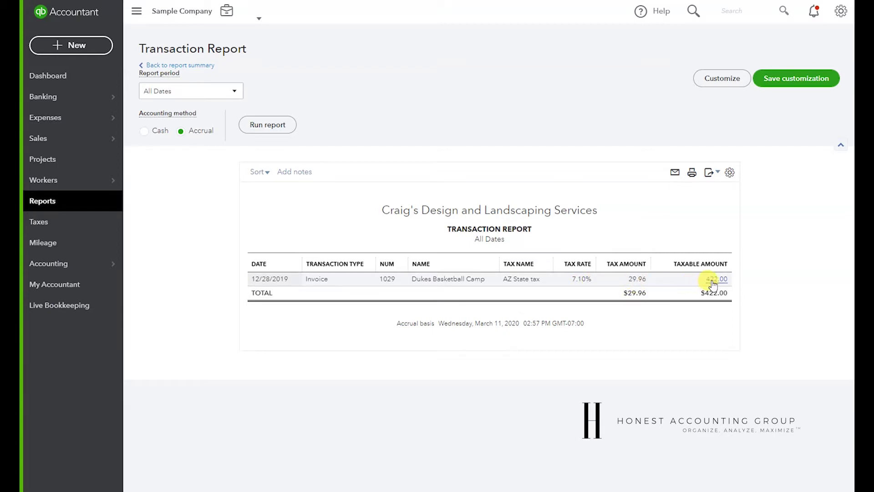
{"action": "left_click", "coordinate": [460, 285]}
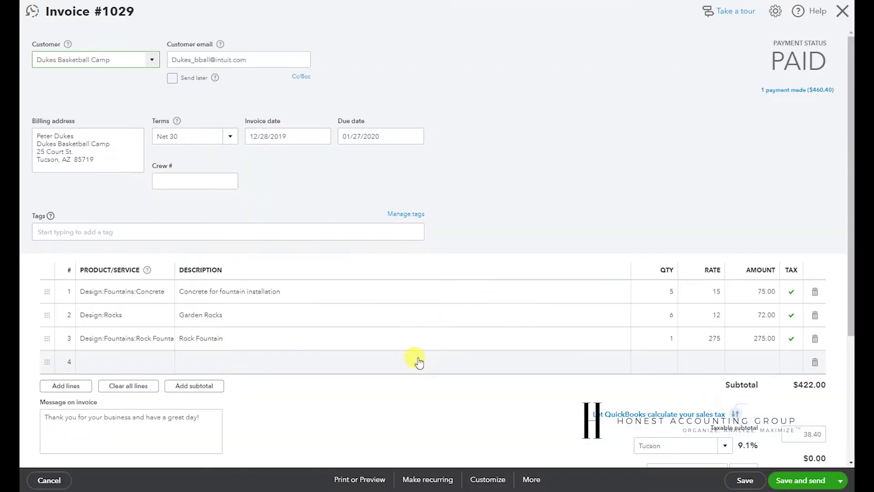
{"action": "scroll", "coordinate": [477, 428], "scroll_direction": "down", "scroll_amount": 1}
{"action": "scroll", "coordinate": [478, 428], "scroll_direction": "up", "scroll_amount": 1}
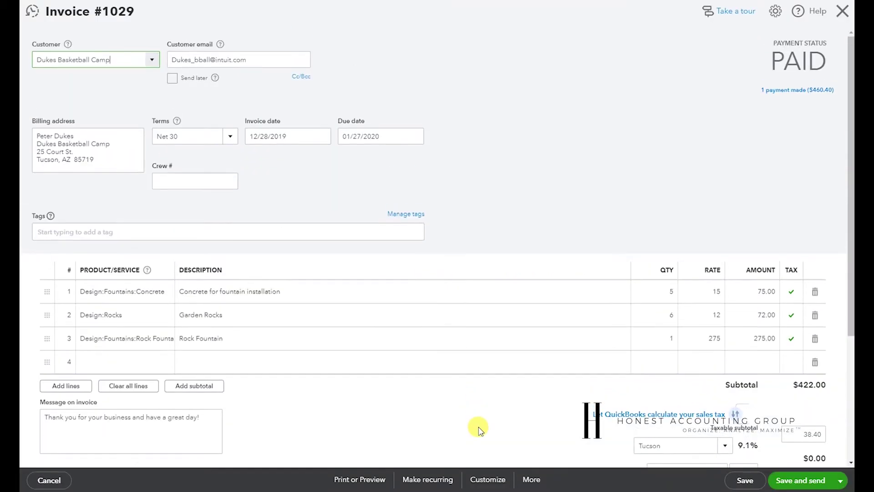
{"action": "scroll", "coordinate": [478, 428], "scroll_direction": "down", "scroll_amount": 1}
{"action": "scroll", "coordinate": [478, 426], "scroll_direction": "down", "scroll_amount": 1}
{"action": "scroll", "coordinate": [478, 426], "scroll_direction": "up", "scroll_amount": 1}
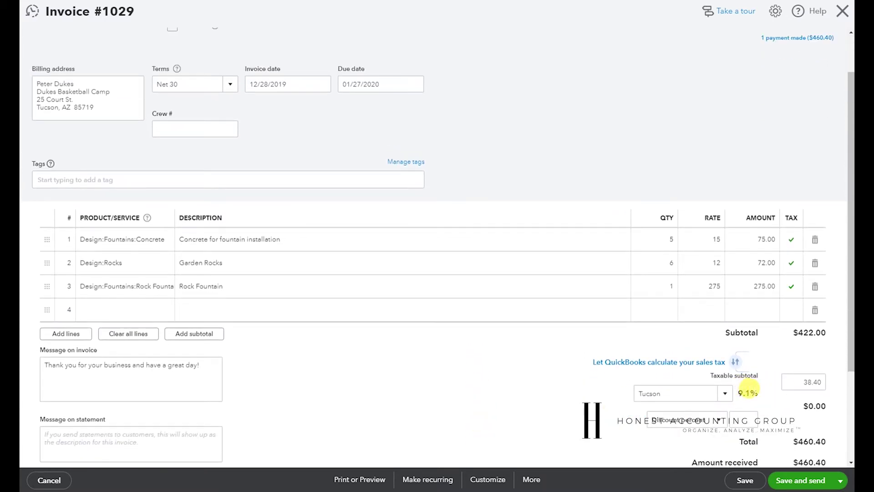
{"action": "left_click_drag", "start_coordinate": [791, 382], "coordinate": [815, 379]}
{"action": "left_click", "coordinate": [554, 382]}
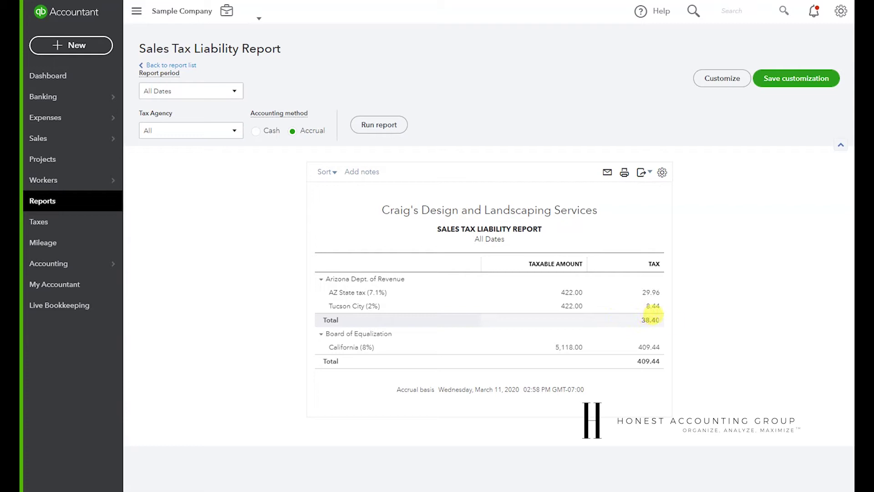
{"action": "left_click", "coordinate": [566, 350]}
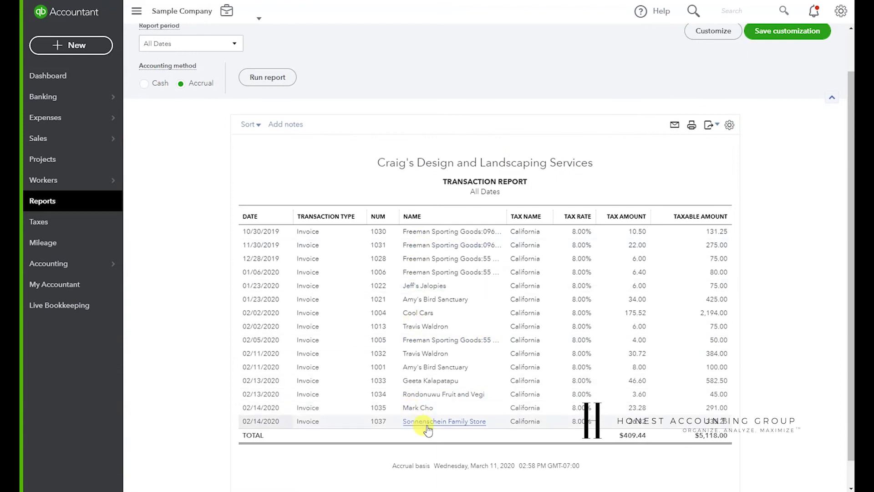
{"action": "key", "text": "alt+Tab"}
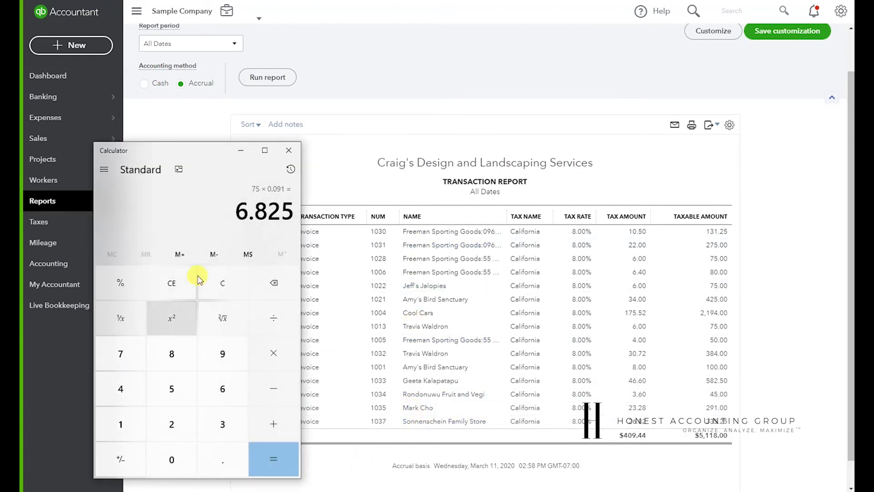
{"action": "left_click", "coordinate": [223, 282]}
{"action": "type", "text": "5118.00"}
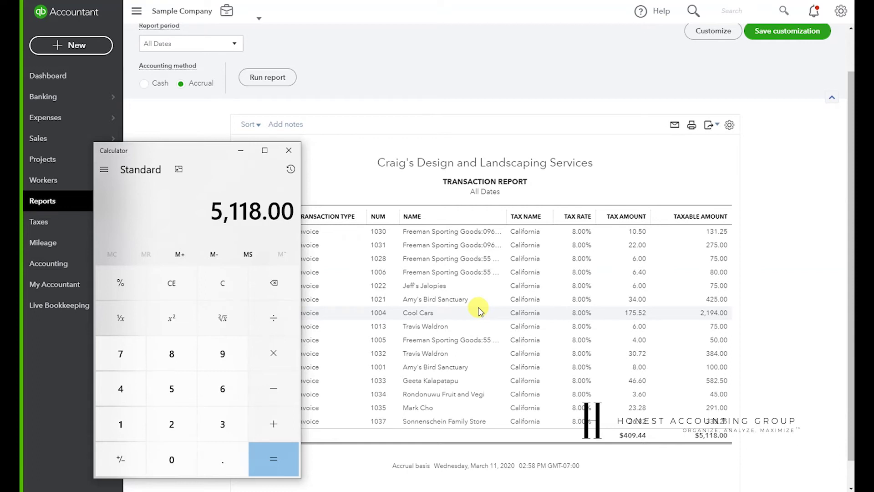
{"action": "type", "text": "*.08="}
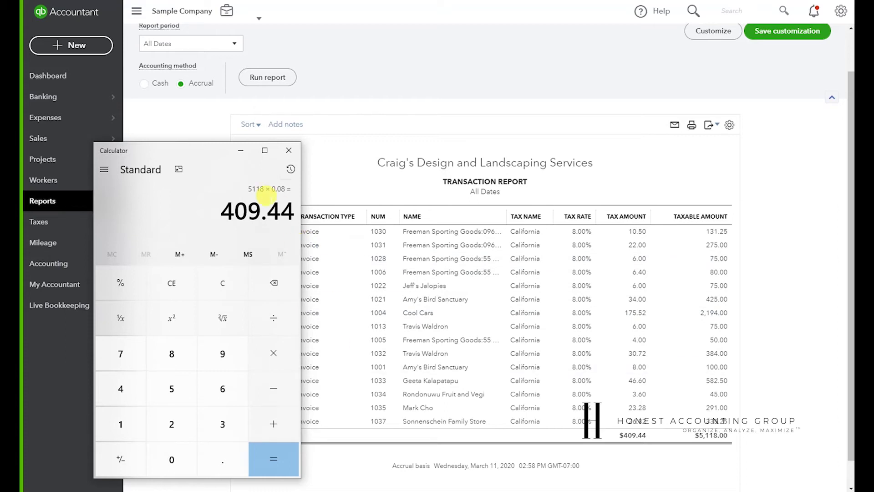
{"action": "left_click", "coordinate": [747, 391]}
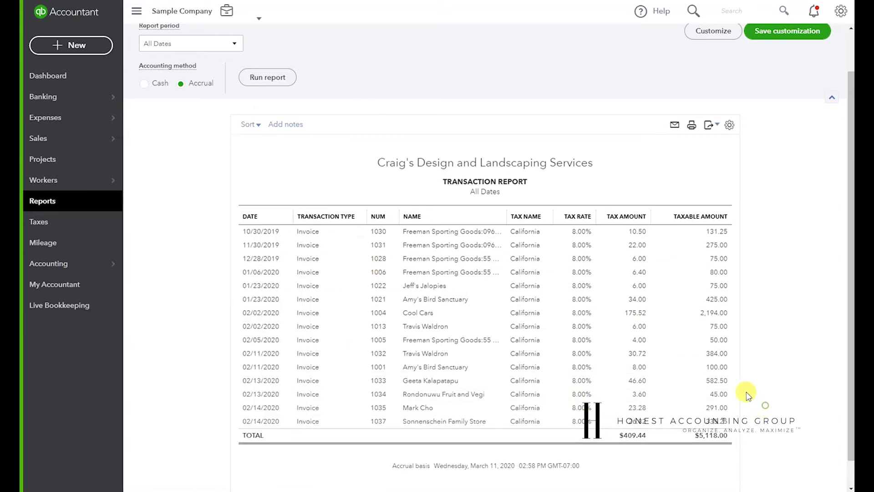
{"action": "scroll", "coordinate": [177, 173], "scroll_direction": "up", "scroll_amount": 1}
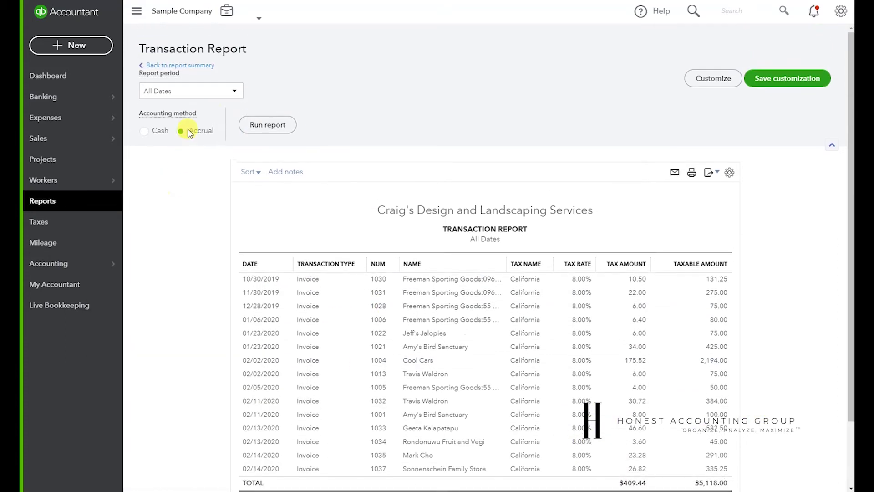
{"action": "left_click", "coordinate": [203, 67]}
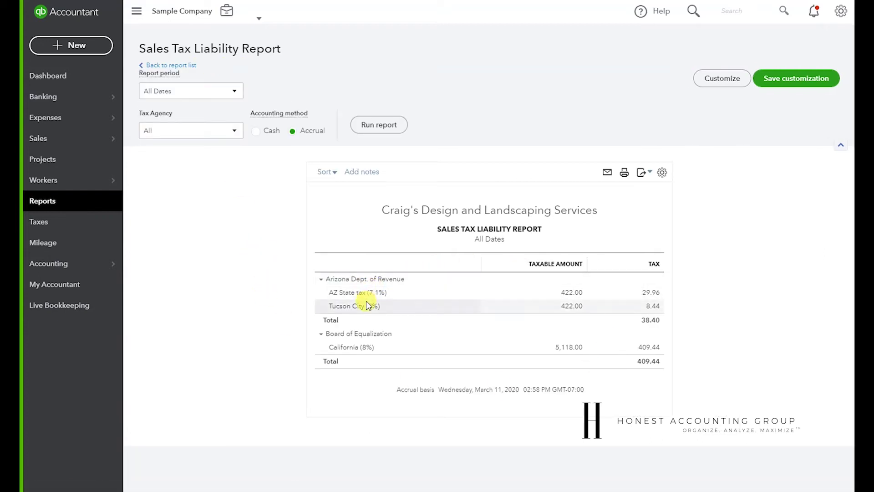
- Search reports for 'sales' and open Taxable Sales Detail, reviewing its $903.25 October–December 2019 total
{"action": "left_click", "coordinate": [97, 200]}
{"action": "left_click", "coordinate": [517, 74]}
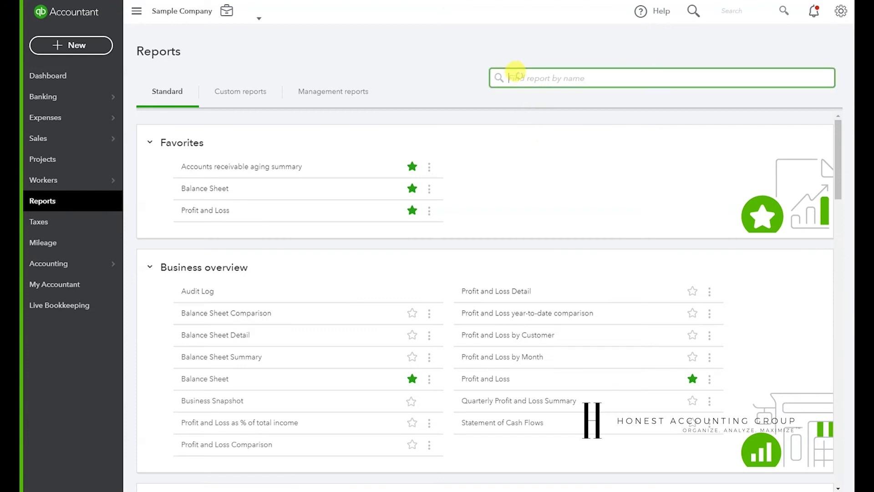
{"action": "type", "text": "sales"}
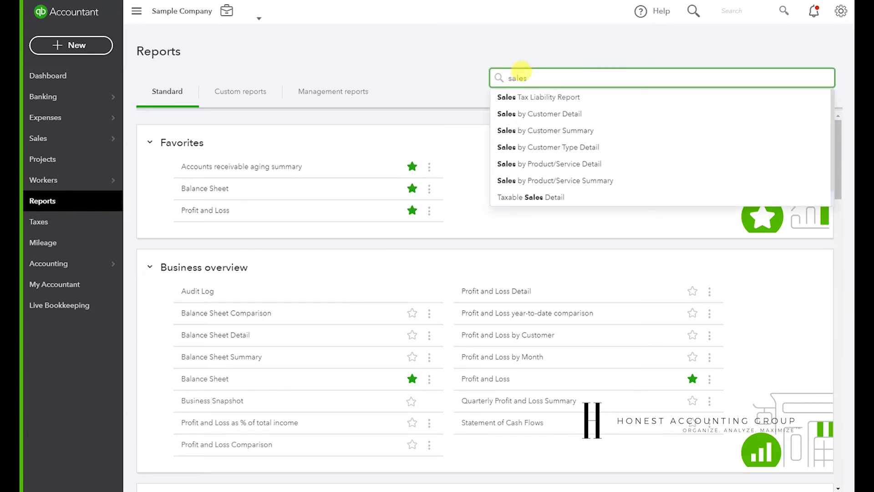
{"action": "left_click", "coordinate": [561, 199]}
{"action": "scroll", "coordinate": [340, 339], "scroll_direction": "up", "scroll_amount": 1}
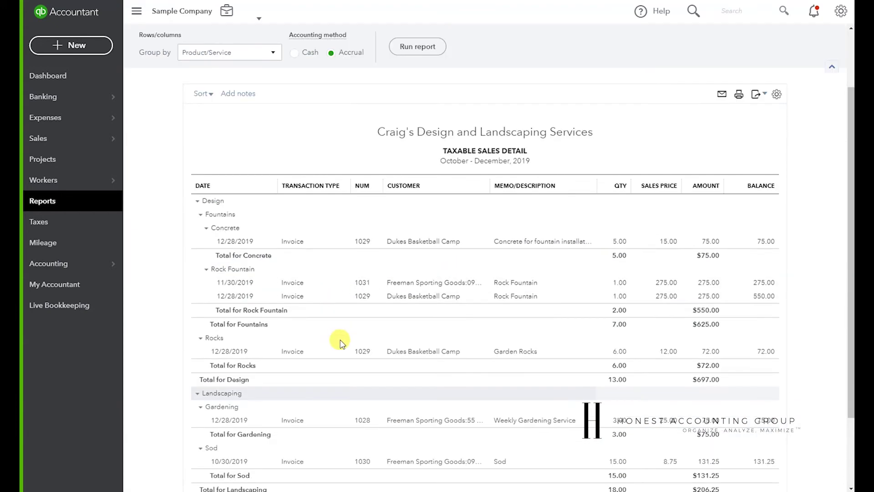
{"action": "scroll", "coordinate": [398, 279], "scroll_direction": "down", "scroll_amount": 1}
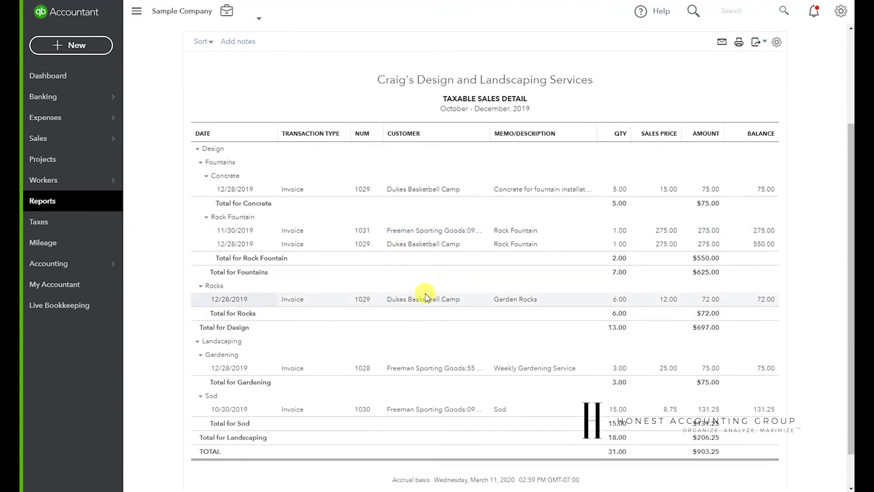
{"action": "scroll", "coordinate": [419, 294], "scroll_direction": "up", "scroll_amount": 1}
{"action": "scroll", "coordinate": [422, 294], "scroll_direction": "down", "scroll_amount": 1}
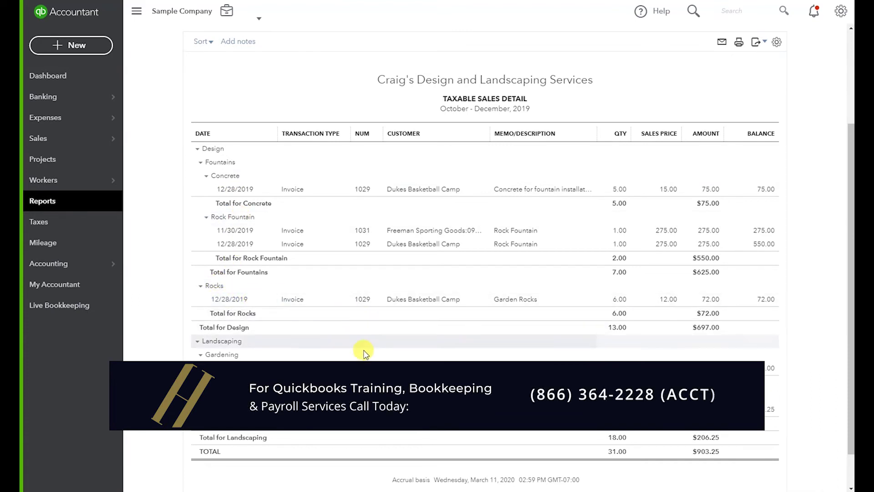
{"action": "scroll", "coordinate": [486, 309], "scroll_direction": "up", "scroll_amount": 2}
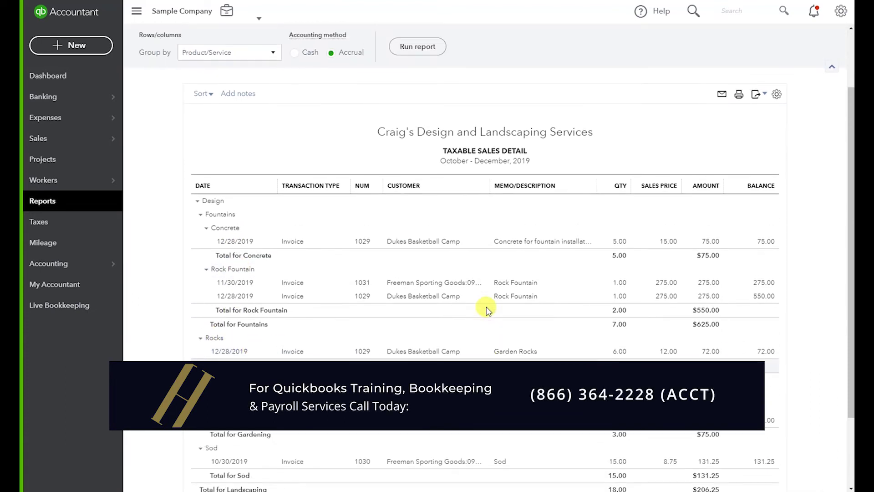
{"action": "scroll", "coordinate": [484, 303], "scroll_direction": "down", "scroll_amount": 2}
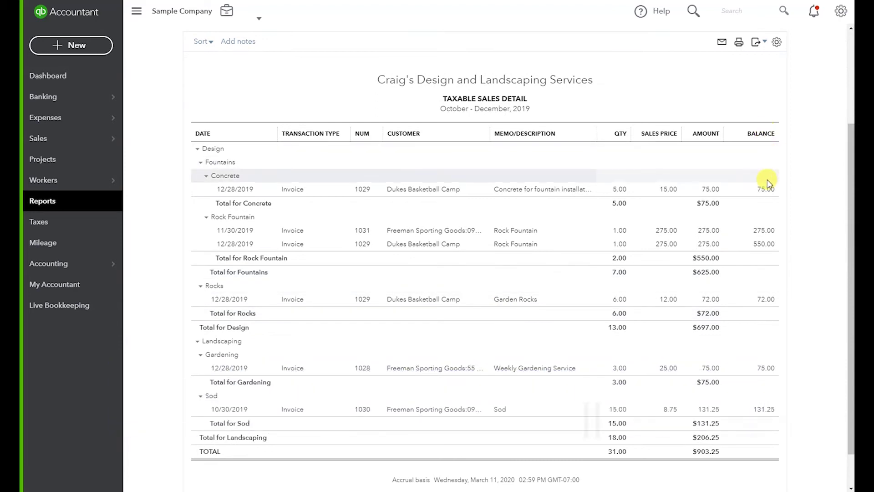
{"action": "left_click", "coordinate": [777, 41]}
- Expand the column list and tick Tax Amount, showing $76.90 total tax
{"action": "left_click", "coordinate": [573, 163]}
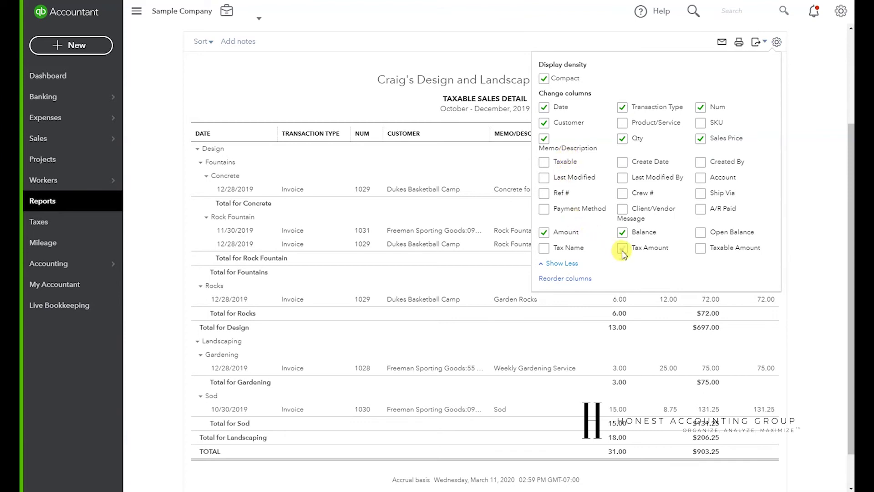
{"action": "left_click", "coordinate": [796, 320]}
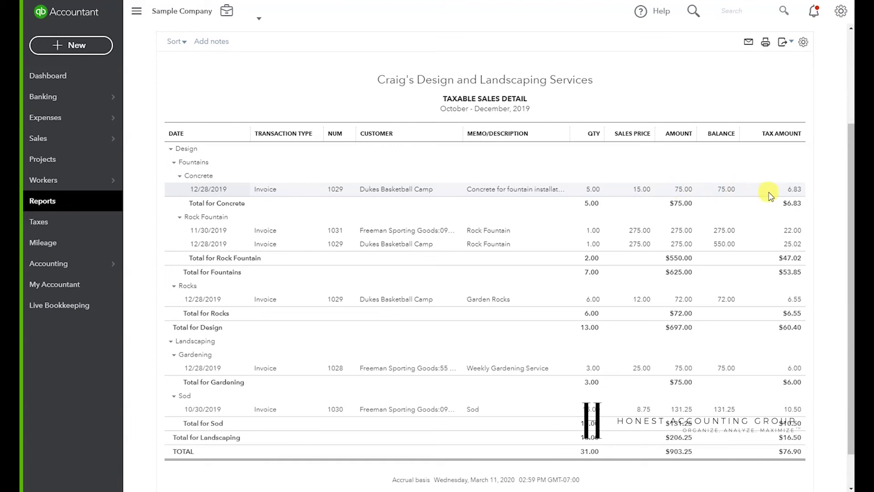
- Set the report period to All Dates and rerun, reviewing the added 2020 invoices
{"action": "scroll", "coordinate": [283, 238], "scroll_direction": "up", "scroll_amount": 3}
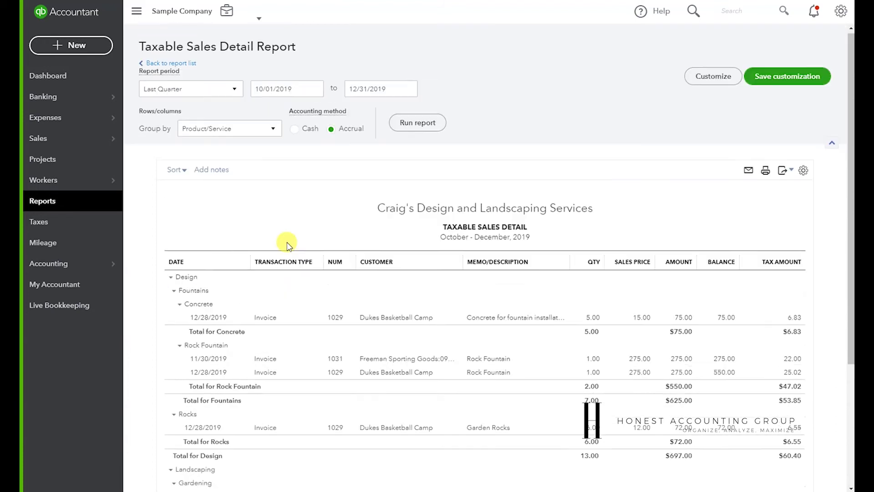
{"action": "left_click", "coordinate": [214, 96]}
{"action": "scroll", "coordinate": [209, 109], "scroll_direction": "up", "scroll_amount": 5}
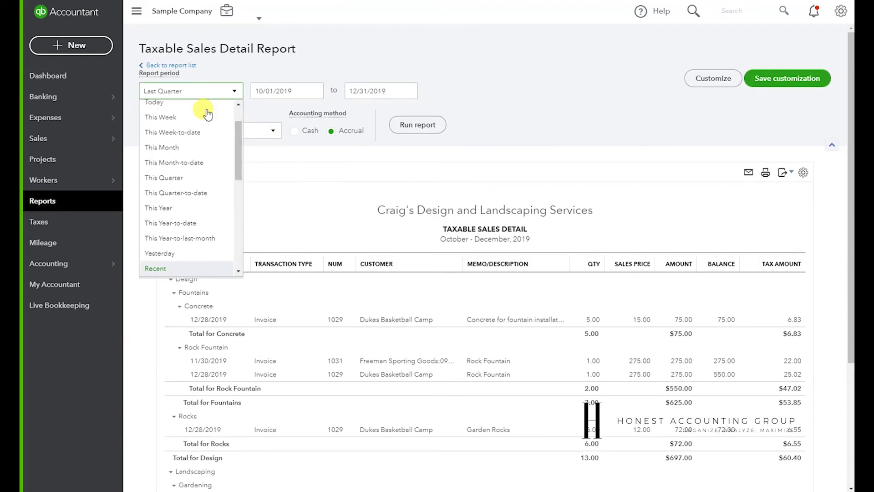
{"action": "left_click", "coordinate": [206, 109]}
{"action": "left_click", "coordinate": [423, 126]}
{"action": "scroll", "coordinate": [419, 156], "scroll_direction": "down", "scroll_amount": 3}
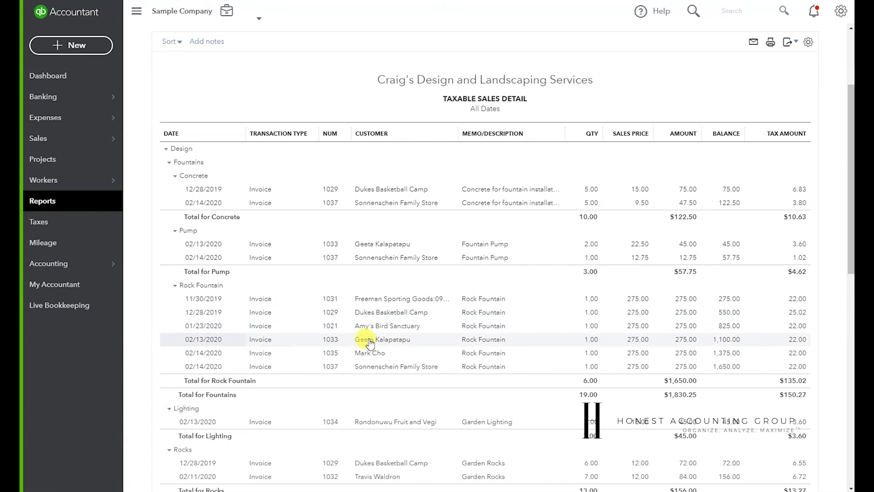
{"action": "scroll", "coordinate": [369, 353], "scroll_direction": "down", "scroll_amount": 2}
{"action": "scroll", "coordinate": [372, 355], "scroll_direction": "down", "scroll_amount": 3}
{"action": "scroll", "coordinate": [372, 354], "scroll_direction": "up", "scroll_amount": 7}
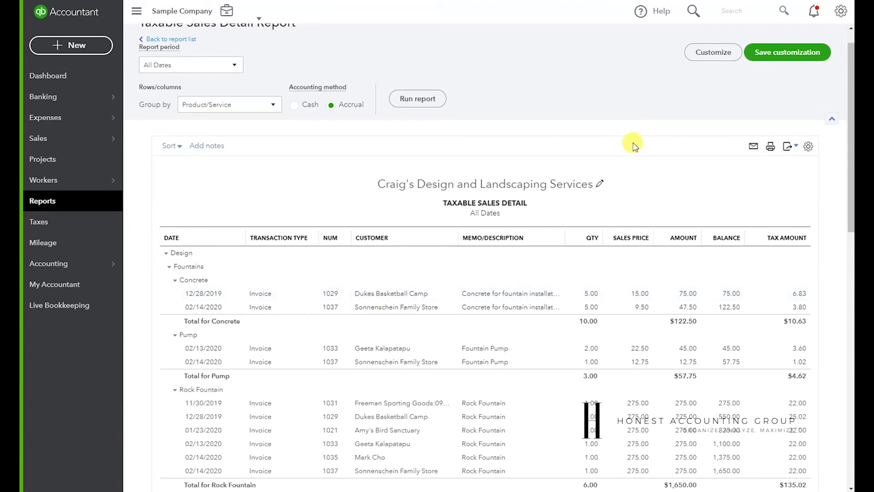
- Add a Customer filter for Dukes Basketball Camp via a 'duke' search and rerun the report
{"action": "left_click", "coordinate": [696, 57]}
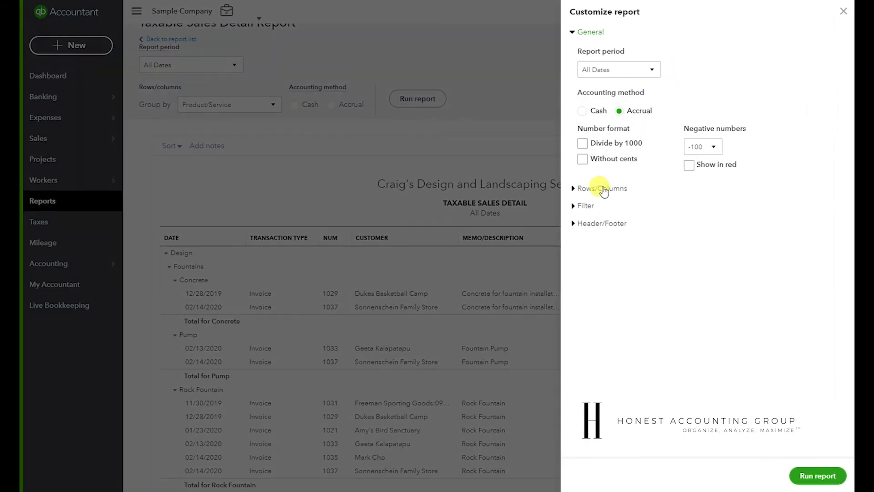
{"action": "left_click", "coordinate": [583, 205]}
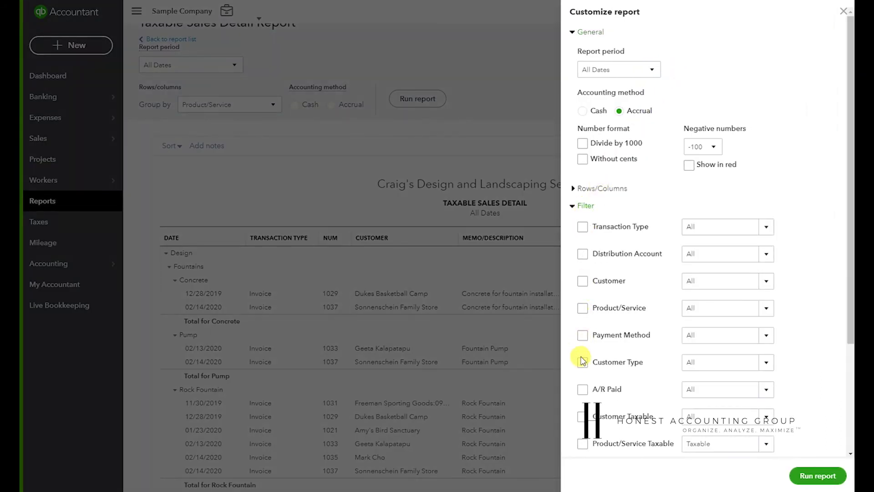
{"action": "left_click", "coordinate": [583, 281]}
{"action": "left_click", "coordinate": [689, 226]}
{"action": "left_click", "coordinate": [690, 227]}
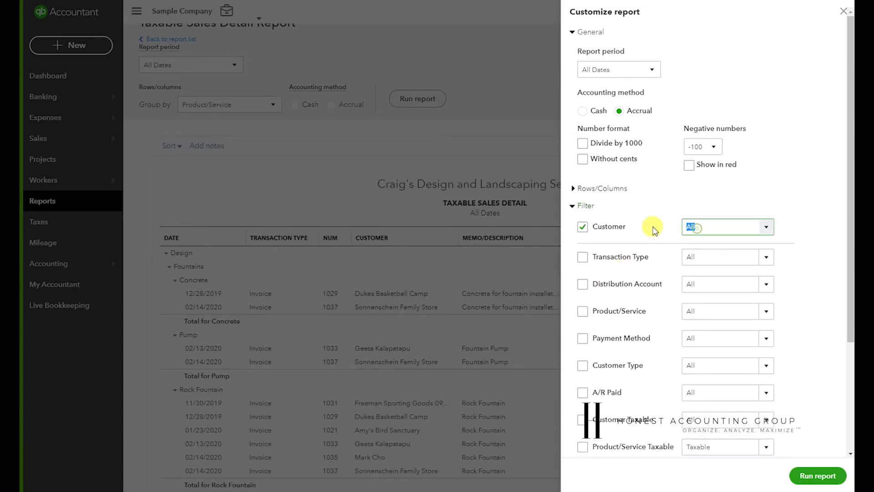
{"action": "type", "text": "duke"}
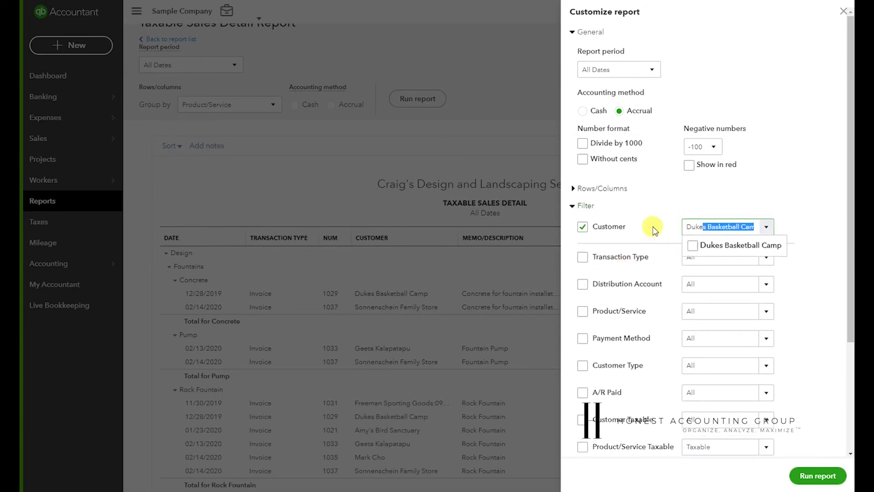
{"action": "left_click", "coordinate": [692, 246]}
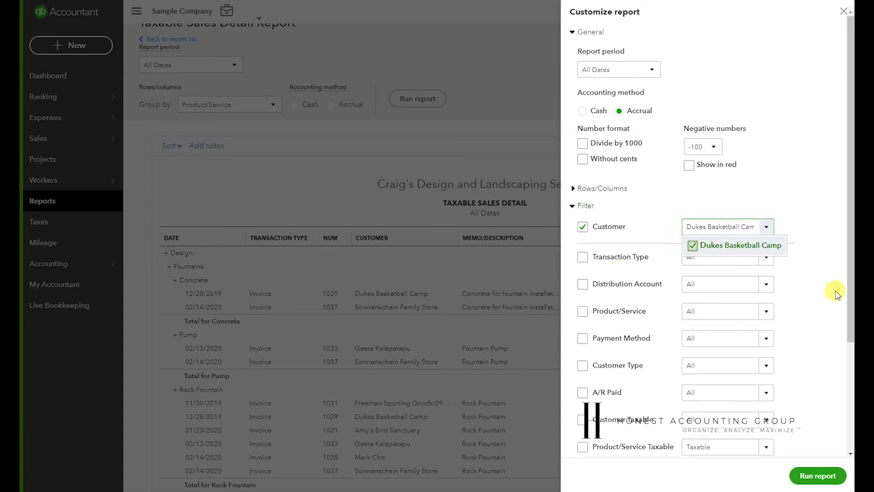
{"action": "left_click", "coordinate": [819, 475]}
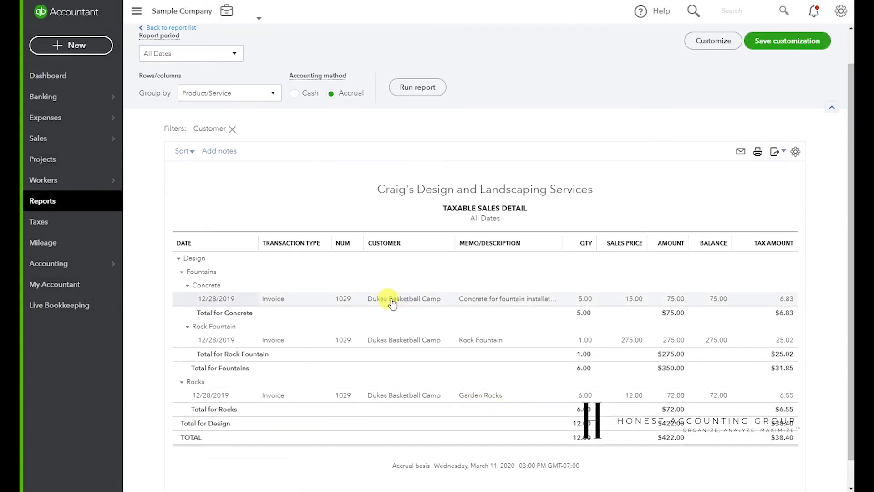